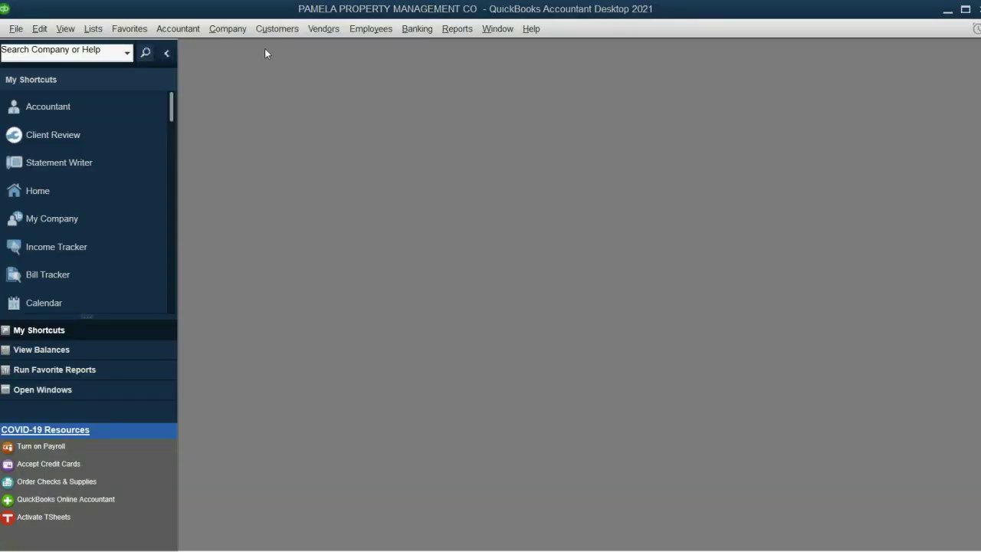
# Open the empty Customer Center and bring up the New Customer & Job options
pyautogui.click(276, 29)
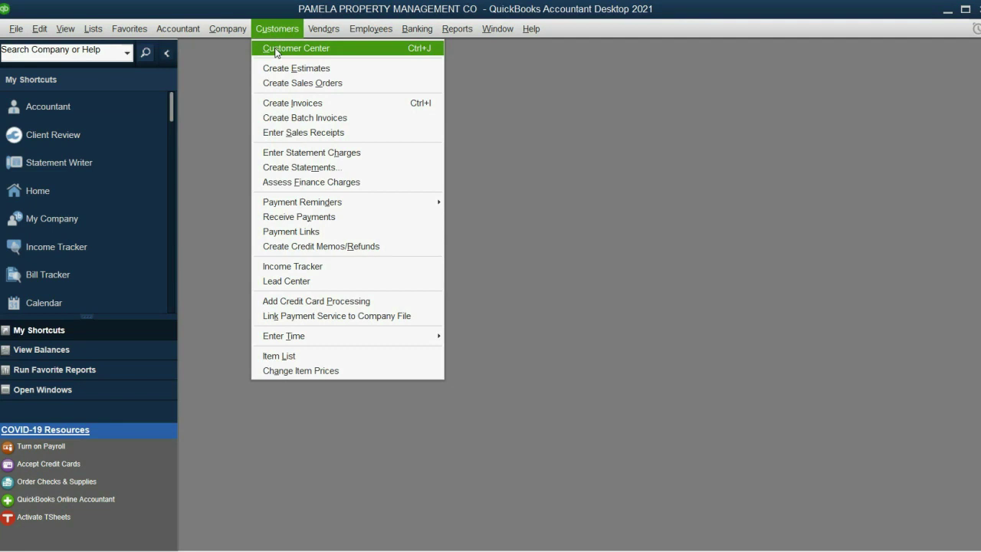
pyautogui.click(275, 49)
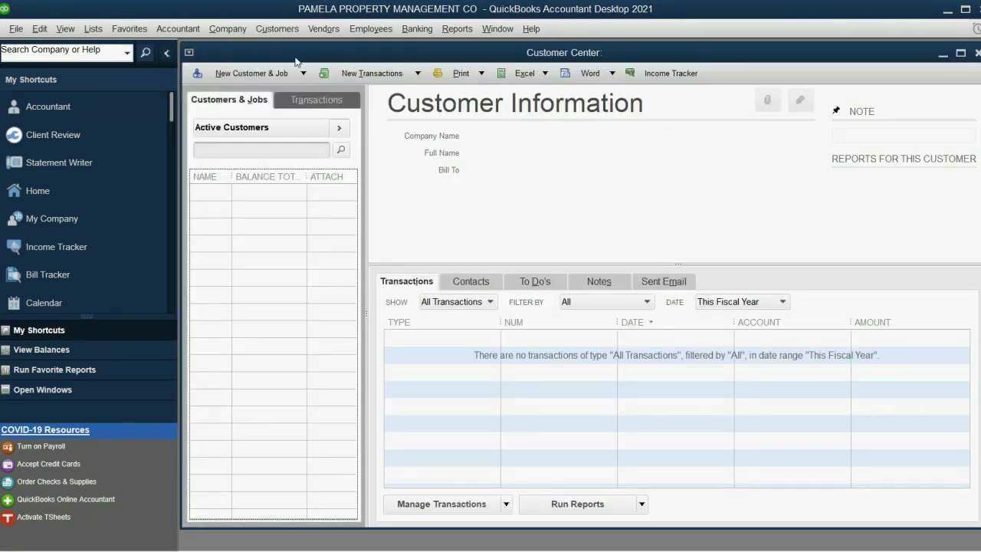
pyautogui.moveTo(312, 60); pyautogui.dragTo(305, 62)
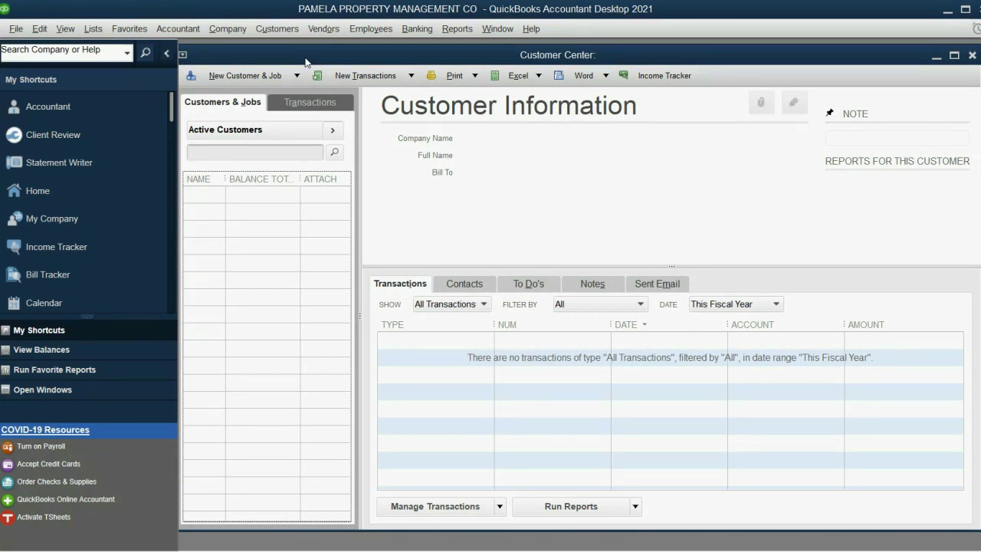
pyautogui.click(238, 78)
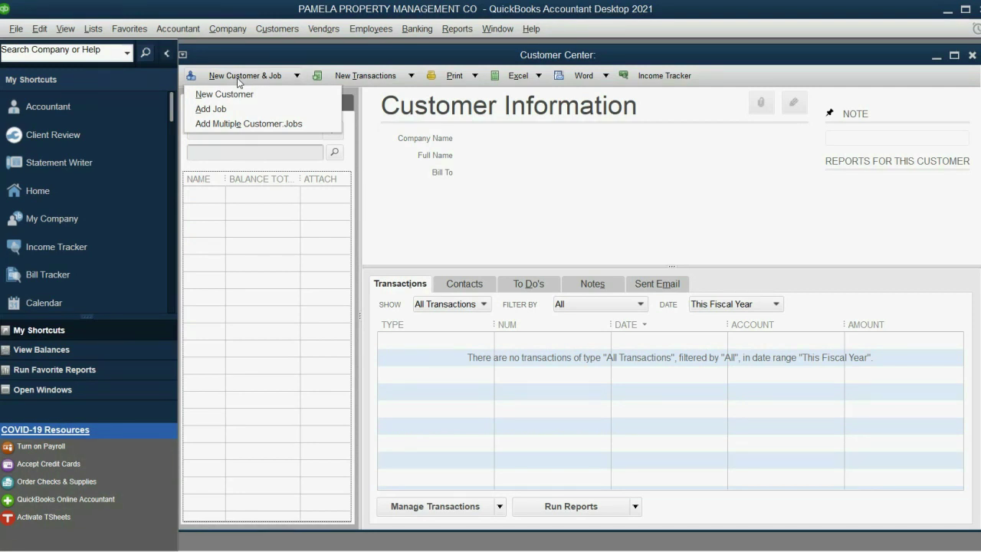
pyautogui.click(233, 93)
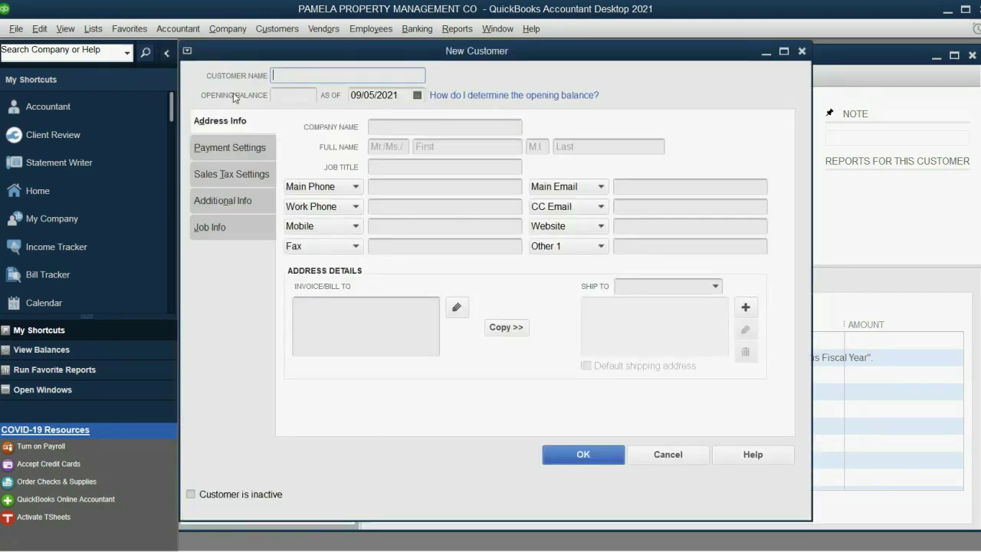
pyautogui.write('alan arby')
pyautogui.press('BackSpace')
pyautogui.press('BackSpace')
pyautogui.press('BackSpace')
pyautogui.press('BackSpace')
pyautogui.press('BackSpace')
pyautogui.press('BackSpace')
pyautogui.press('BackSpace')
pyautogui.press('BackSpace')
pyautogui.press('BackSpace')
pyautogui.write('ALAN ARBY')
pyautogui.moveTo(337, 74); pyautogui.dragTo(269, 69)
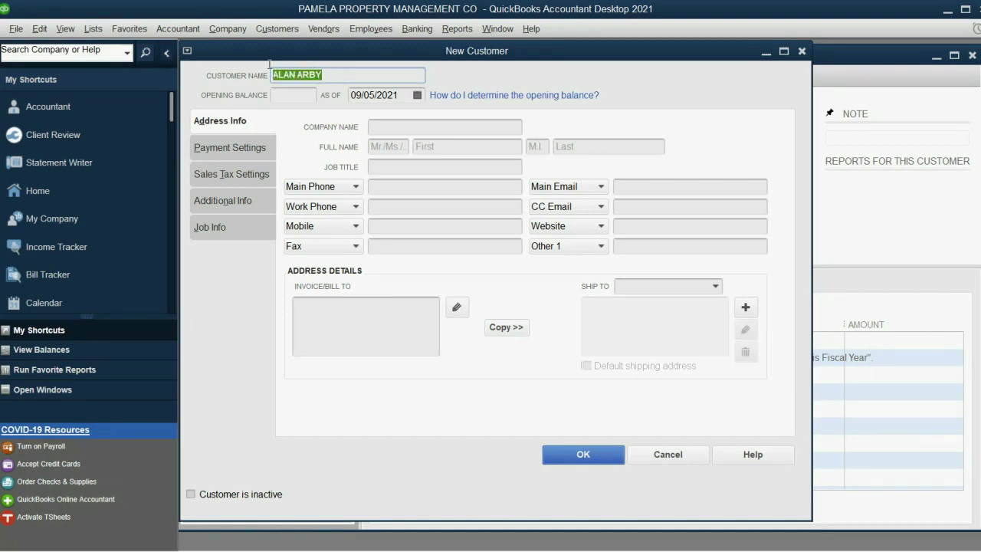
pyautogui.rightClick(283, 72)
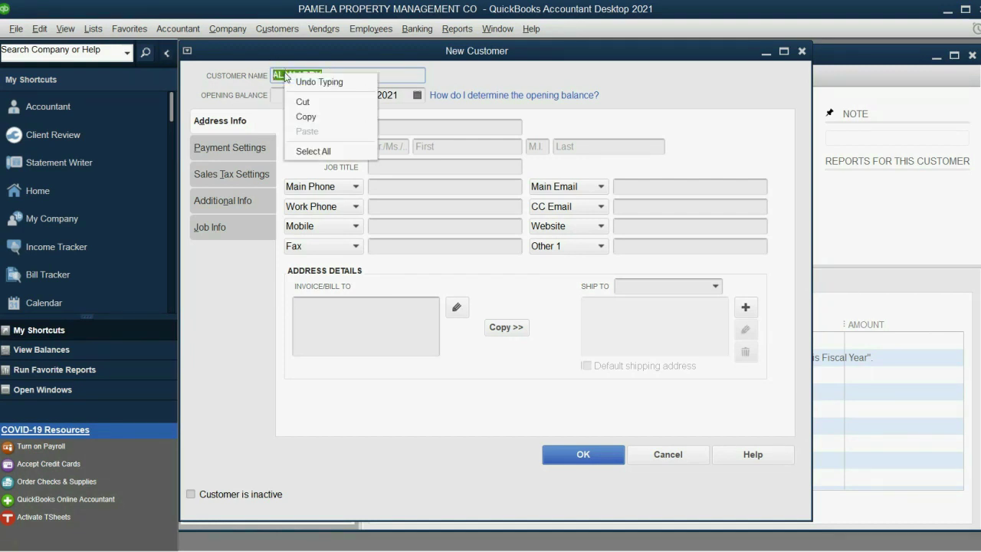
pyautogui.click(302, 116)
pyautogui.click(383, 127)
pyautogui.rightClick(383, 127)
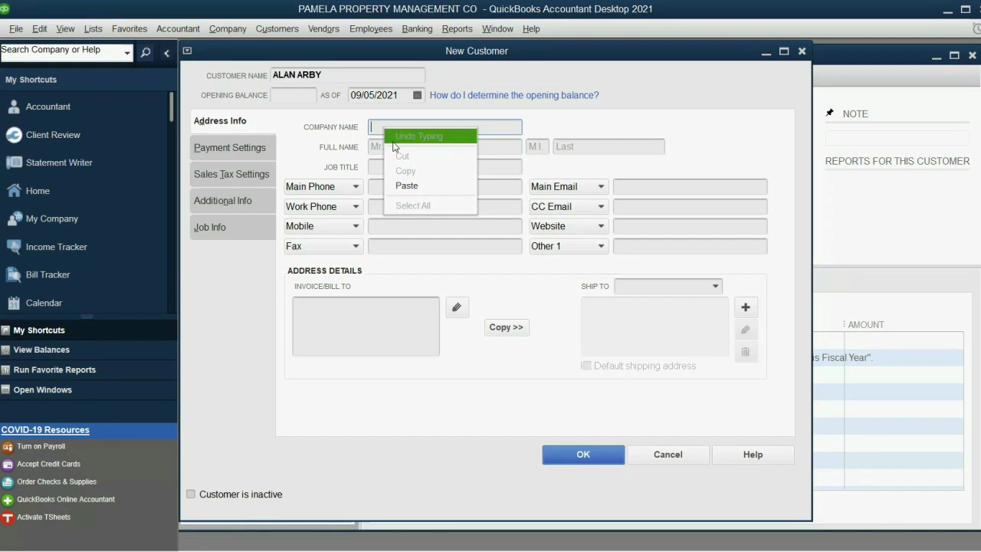
pyautogui.click(405, 186)
pyautogui.moveTo(331, 74)
pyautogui.mouseDown()
pyautogui.moveTo(283, 75)
pyautogui.moveTo(331, 69)
pyautogui.mouseUp()
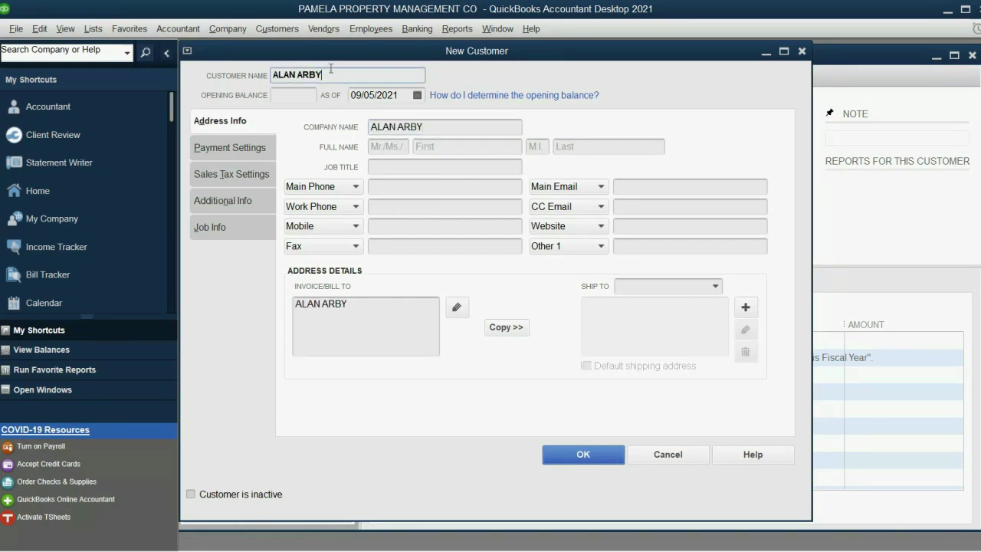
pyautogui.click(427, 127)
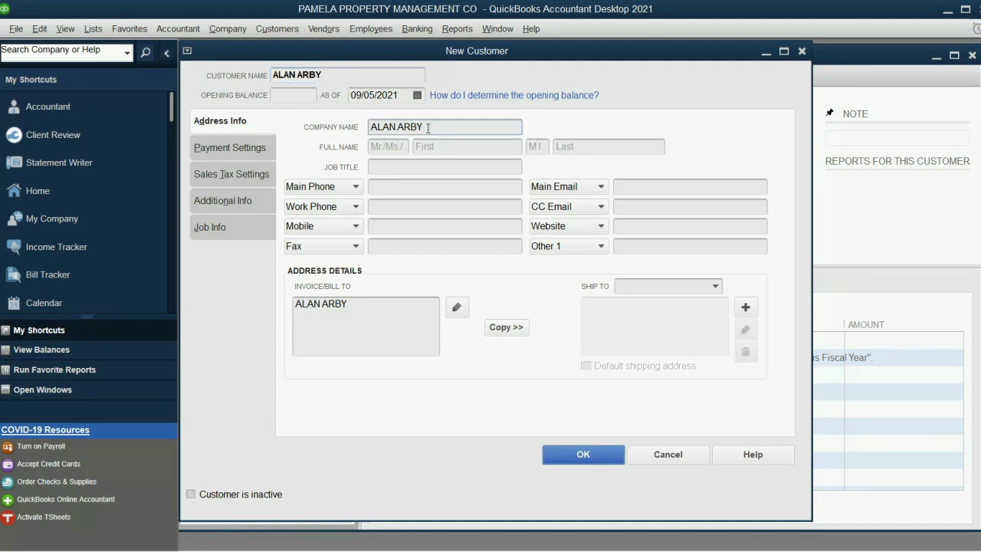
pyautogui.click(426, 165)
pyautogui.click(425, 189)
pyautogui.click(426, 206)
pyautogui.click(429, 226)
pyautogui.click(436, 244)
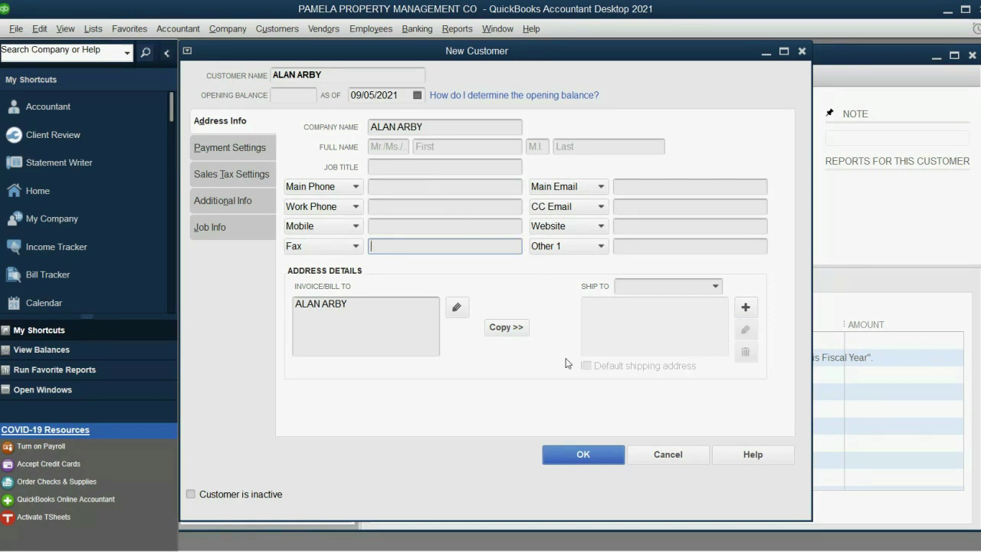
pyautogui.click(565, 453)
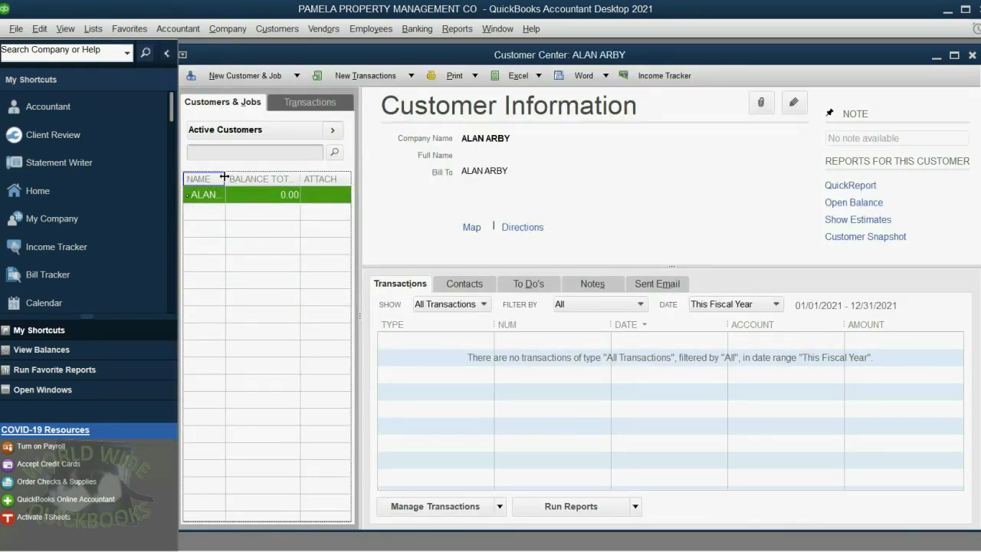
pyautogui.moveTo(226, 178); pyautogui.dragTo(262, 177)
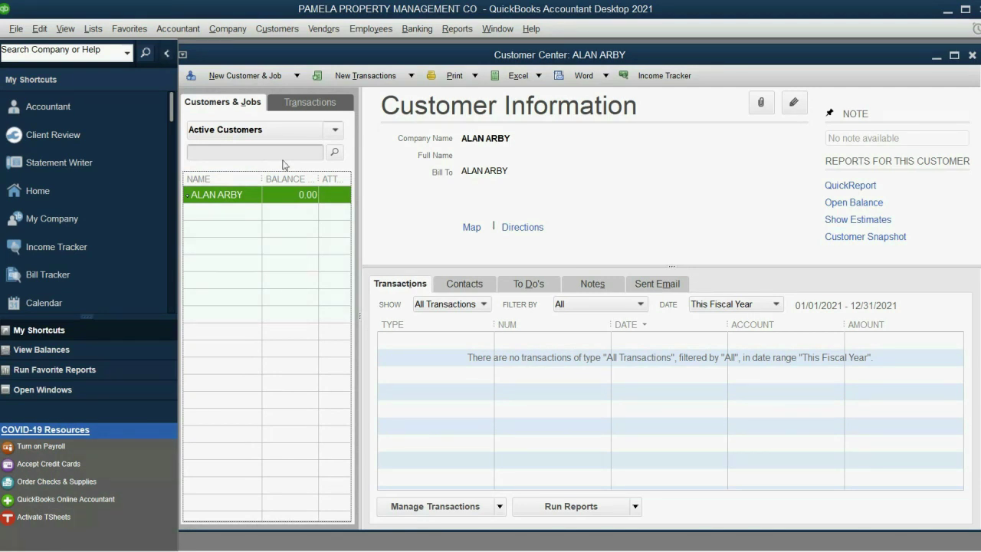
pyautogui.click(243, 80)
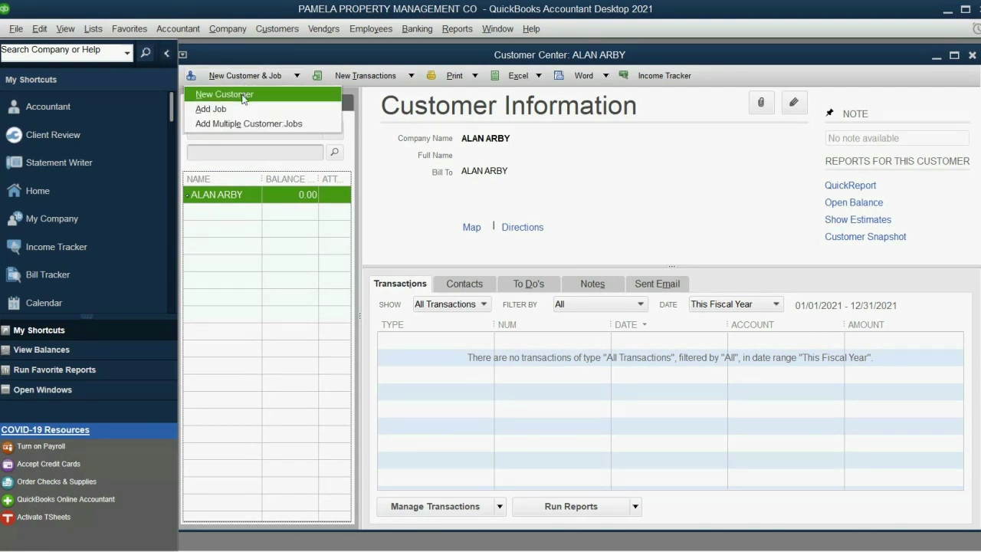
pyautogui.click(243, 97)
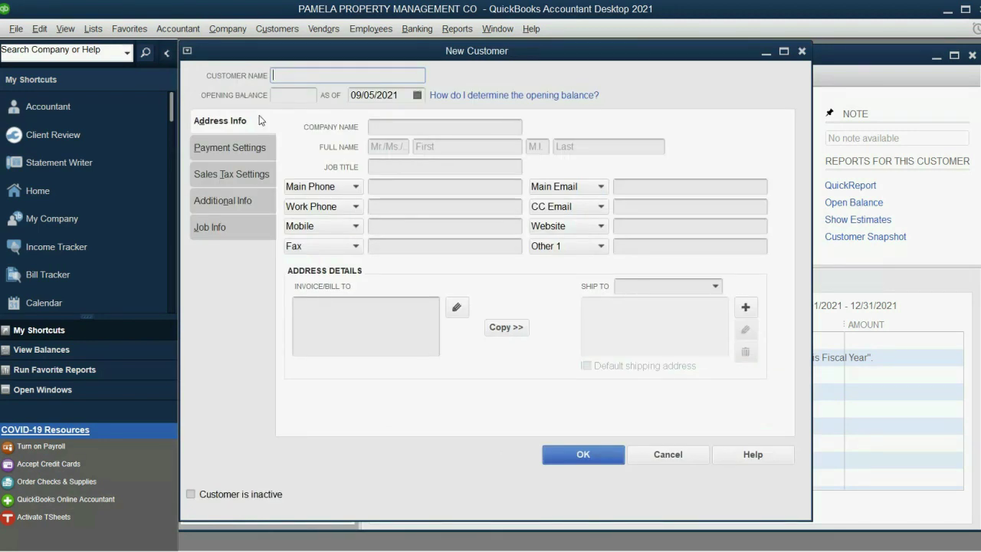
pyautogui.write('DAVE DINI')
pyautogui.click(552, 453)
pyautogui.click(244, 196)
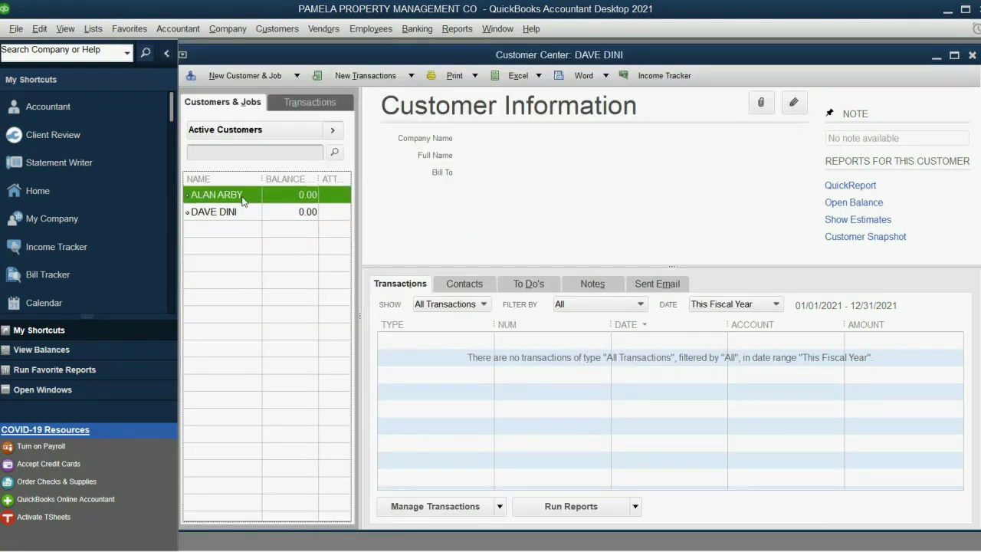
pyautogui.click(238, 214)
pyautogui.click(242, 196)
pyautogui.click(246, 210)
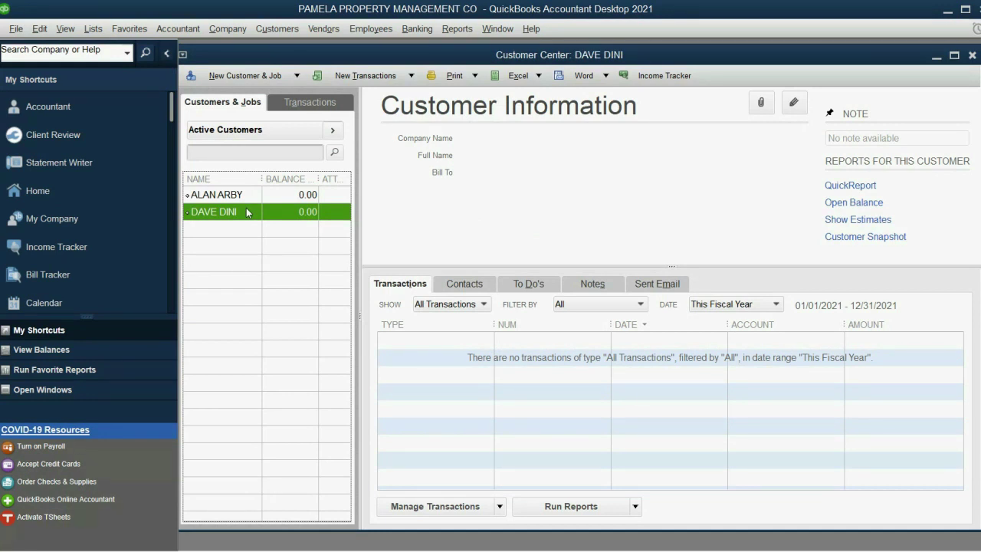
pyautogui.click(238, 196)
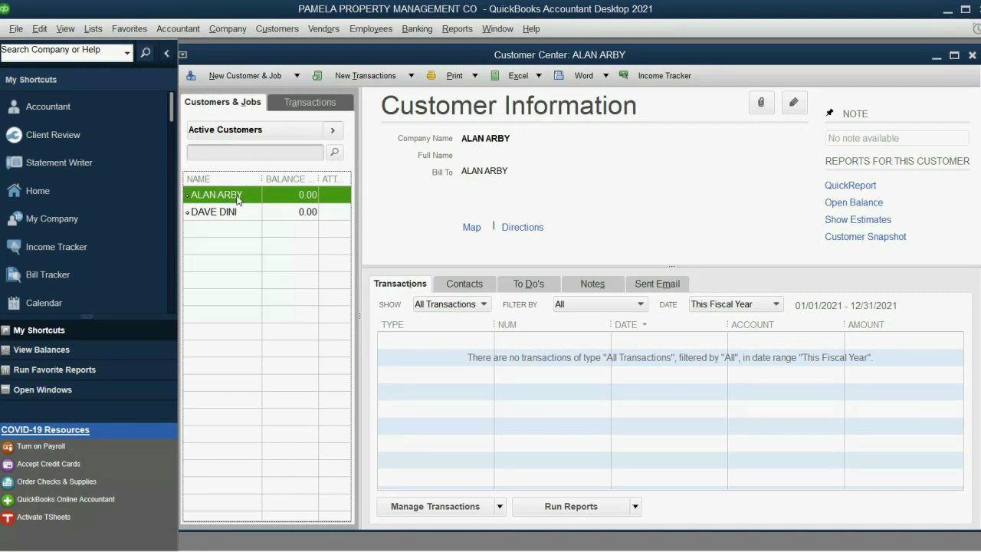
pyautogui.click(240, 211)
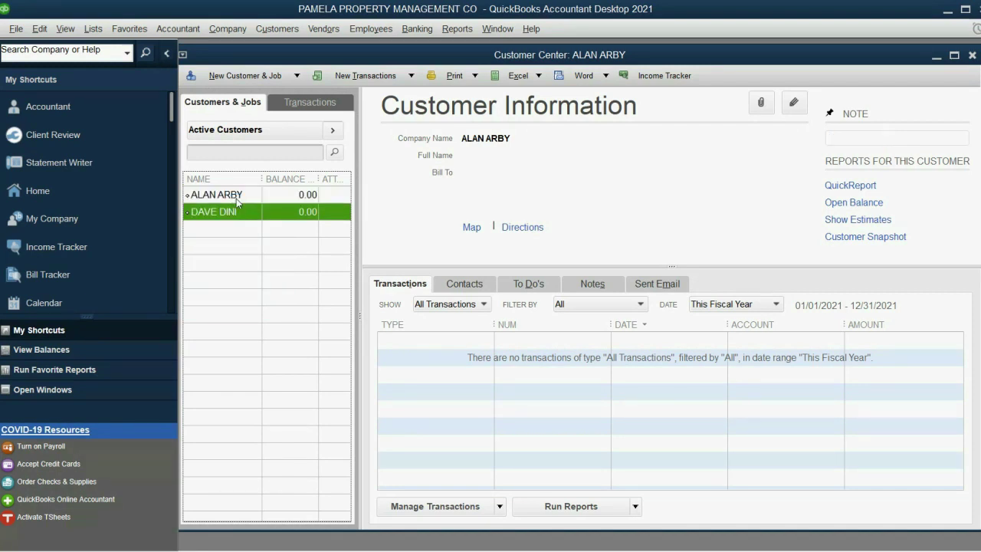
pyautogui.click(235, 195)
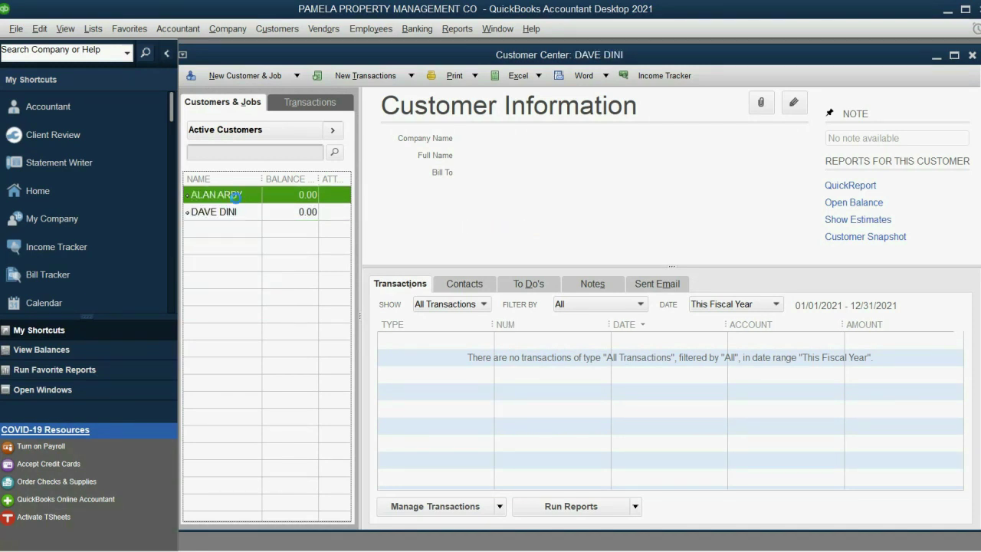
pyautogui.click(237, 76)
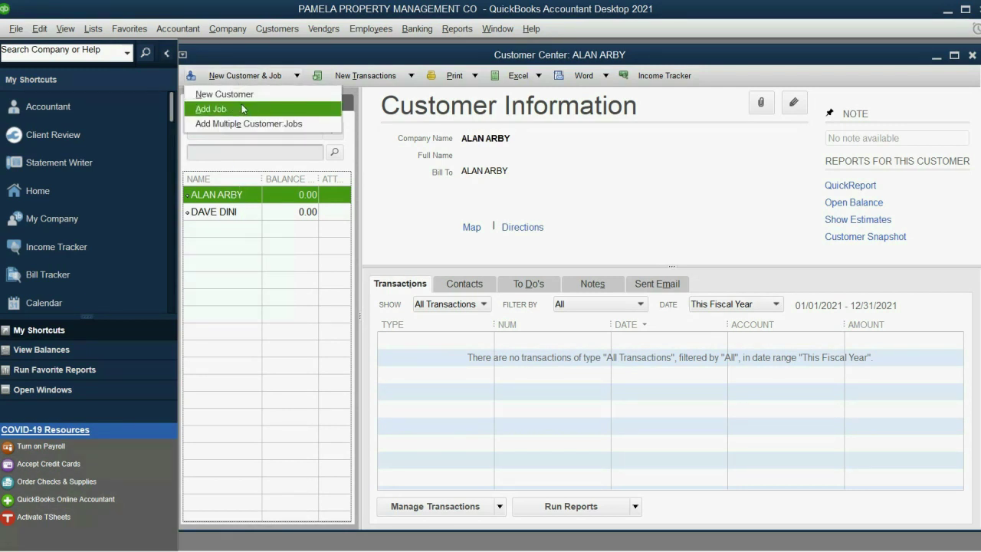
pyautogui.click(230, 109)
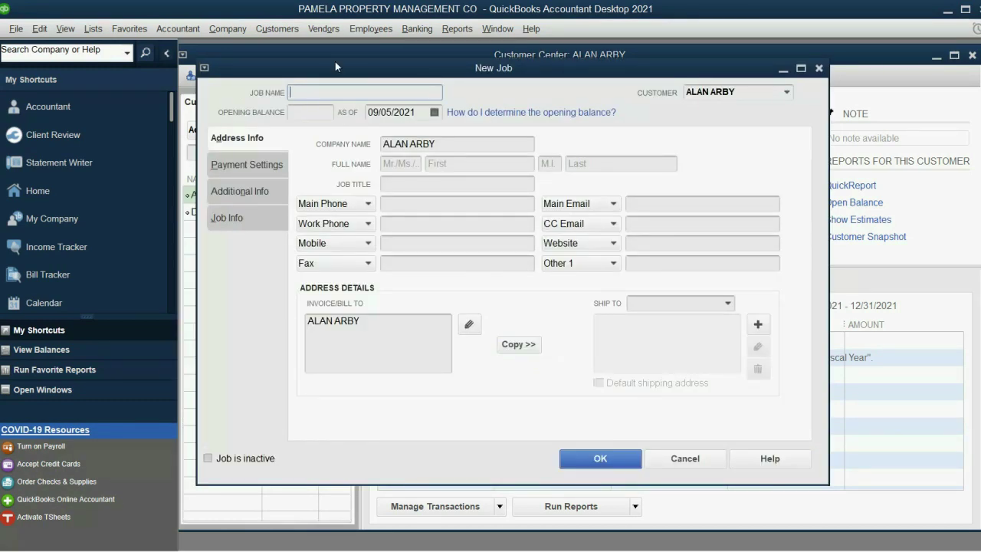
pyautogui.moveTo(333, 73); pyautogui.dragTo(358, 105)
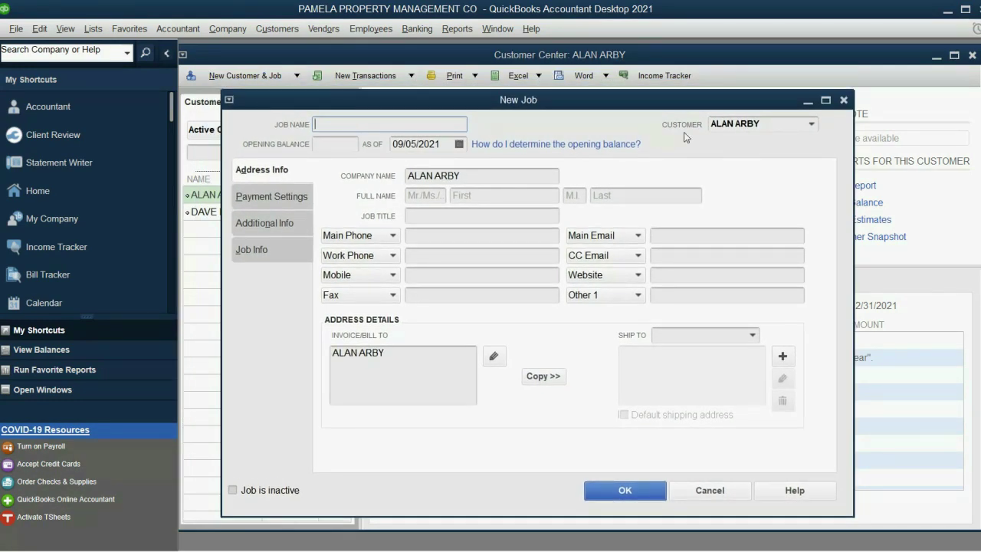
pyautogui.click(811, 125)
pyautogui.click(811, 125)
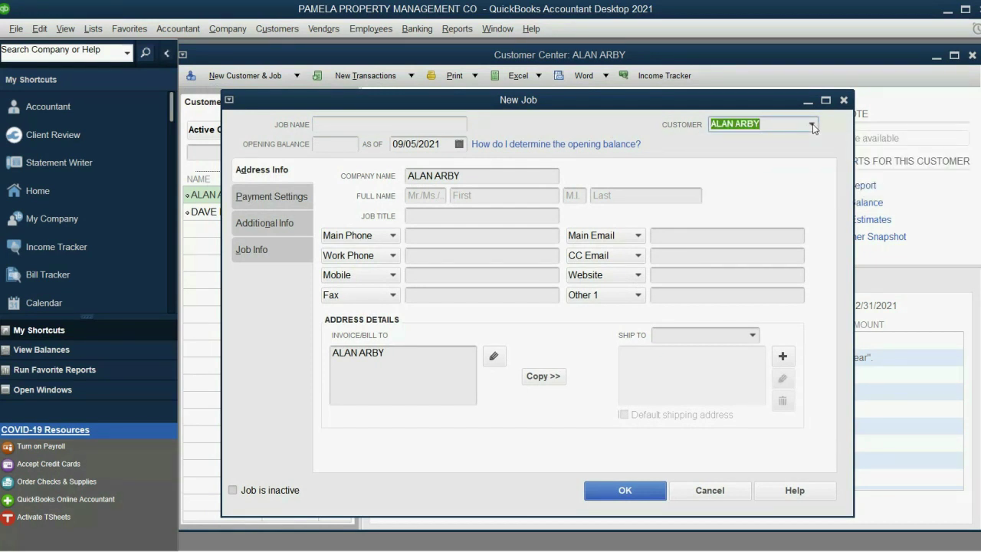
pyautogui.click(811, 125)
pyautogui.click(811, 125)
# Name the job BETTY BOOP and browse its Address Info, Additional Info and Job Info tabs
pyautogui.click(391, 124)
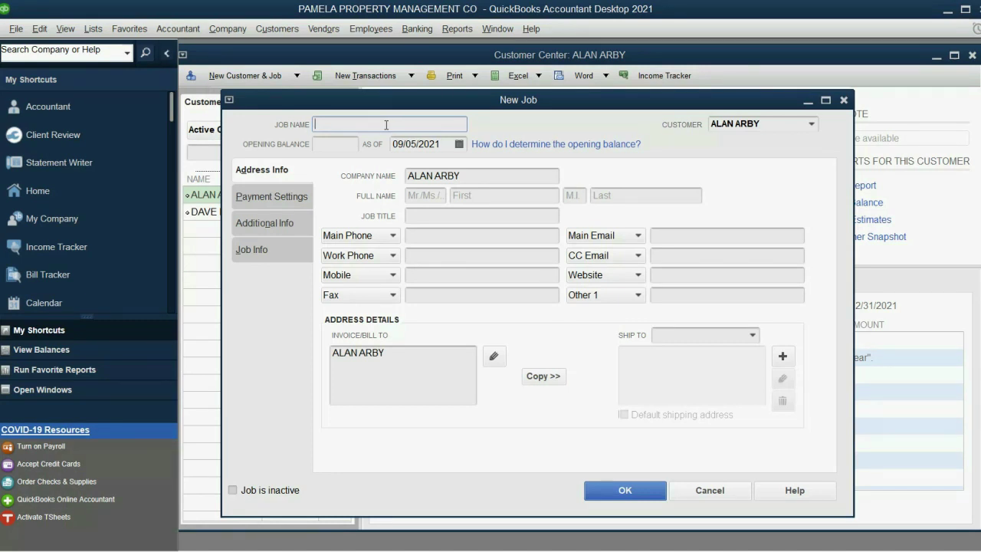
pyautogui.write('BETTY BOOP')
pyautogui.click(679, 281)
pyautogui.click(474, 259)
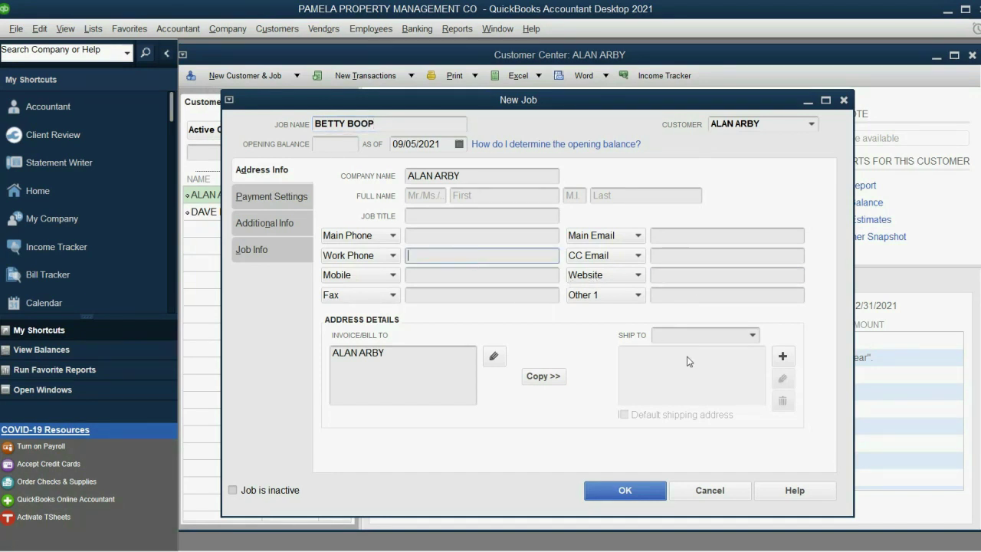
pyautogui.click(692, 333)
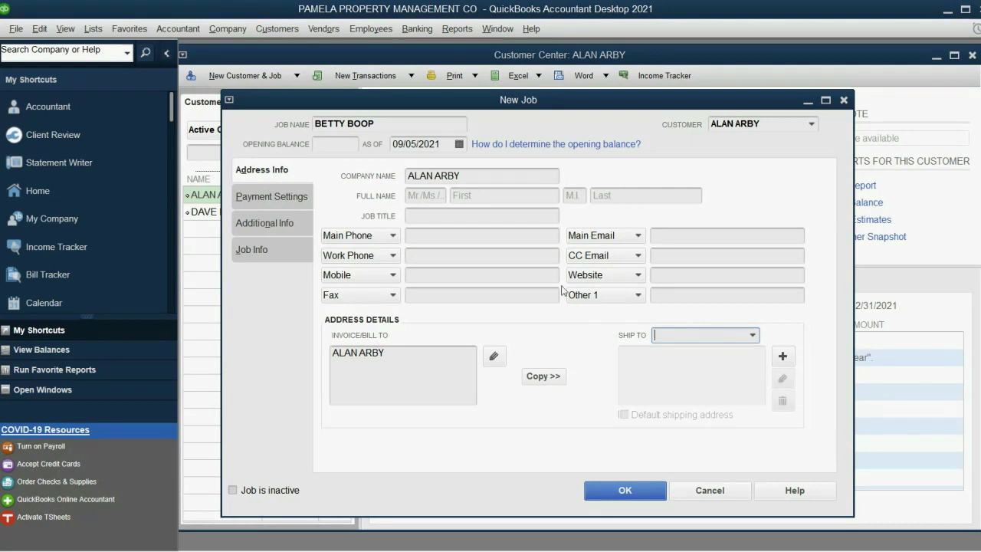
pyautogui.click(484, 256)
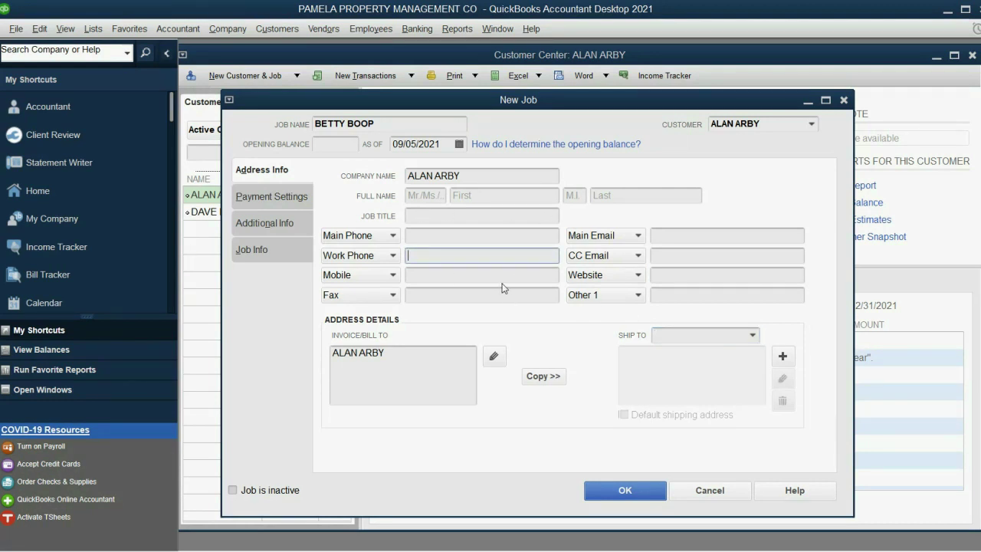
pyautogui.click(285, 250)
pyautogui.click(280, 223)
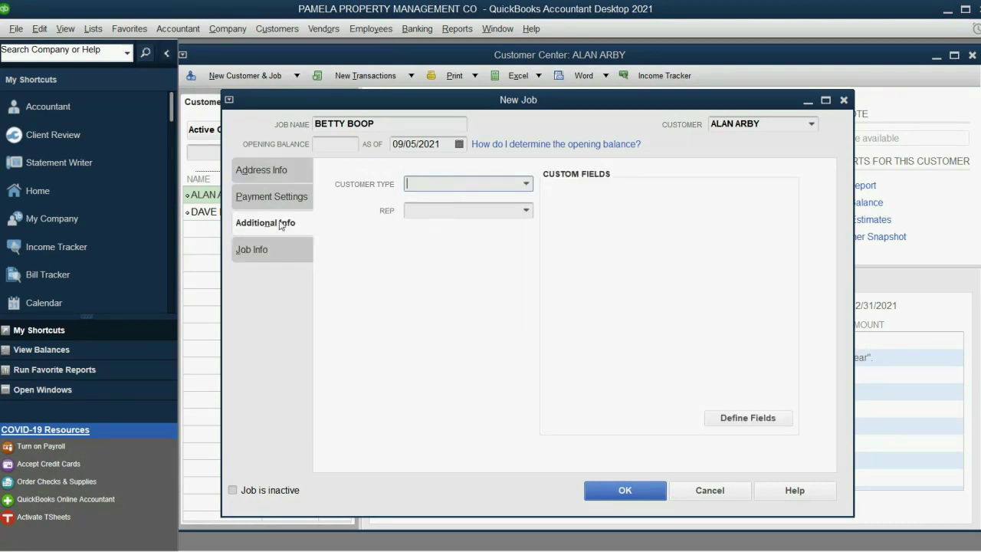
pyautogui.click(280, 204)
pyautogui.click(282, 177)
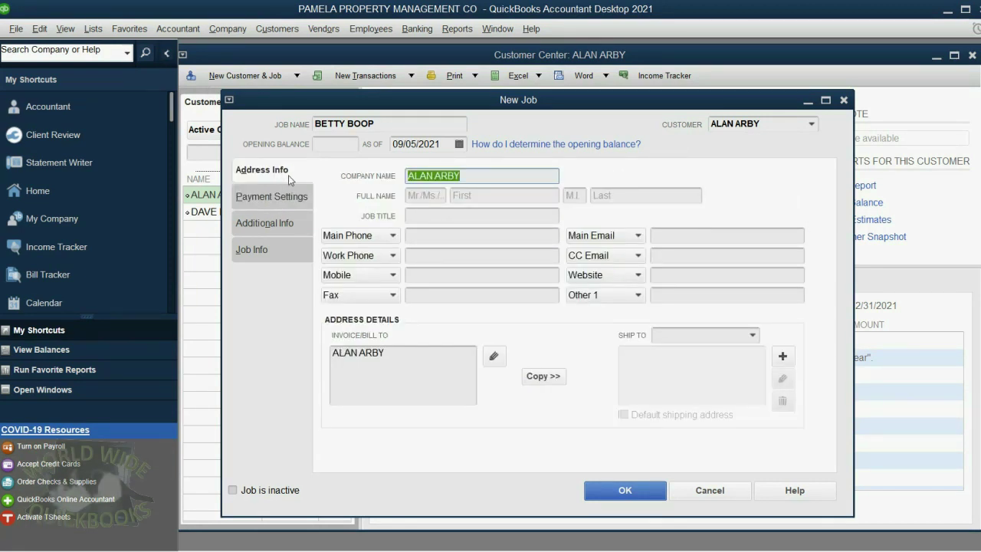
# Save the BETTY BOOP job and check it appears under ALAN ARBY
pyautogui.click(618, 489)
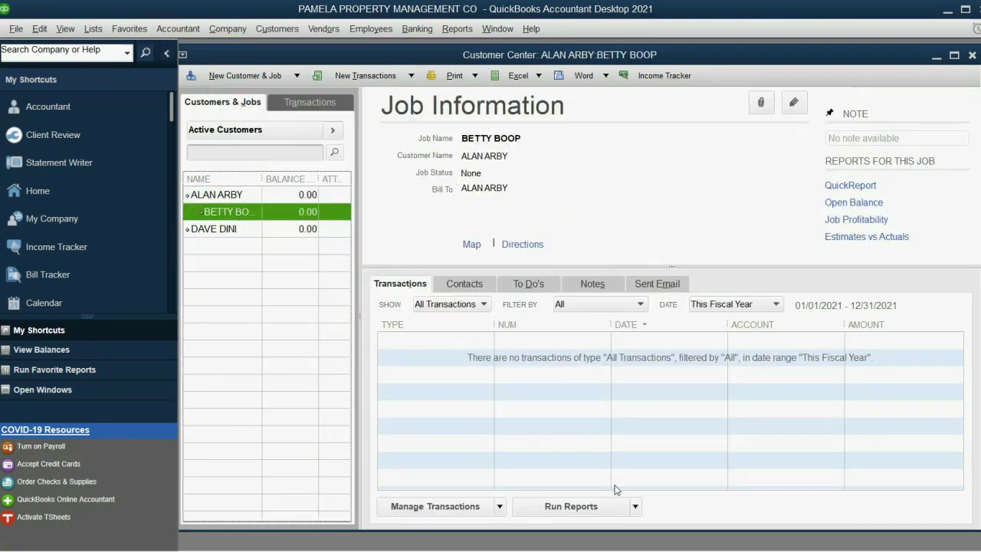
pyautogui.click(232, 199)
pyautogui.click(235, 215)
pyautogui.click(233, 197)
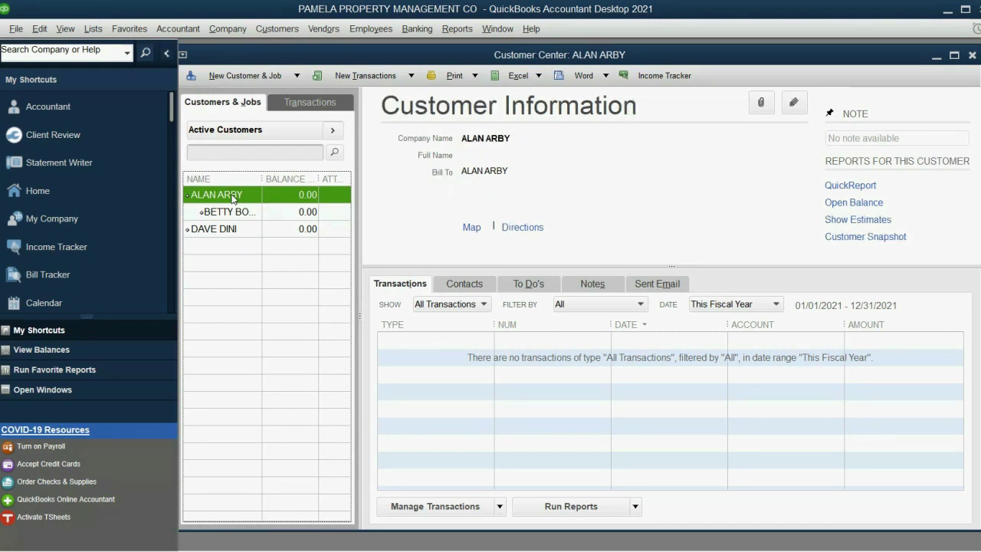
pyautogui.click(239, 79)
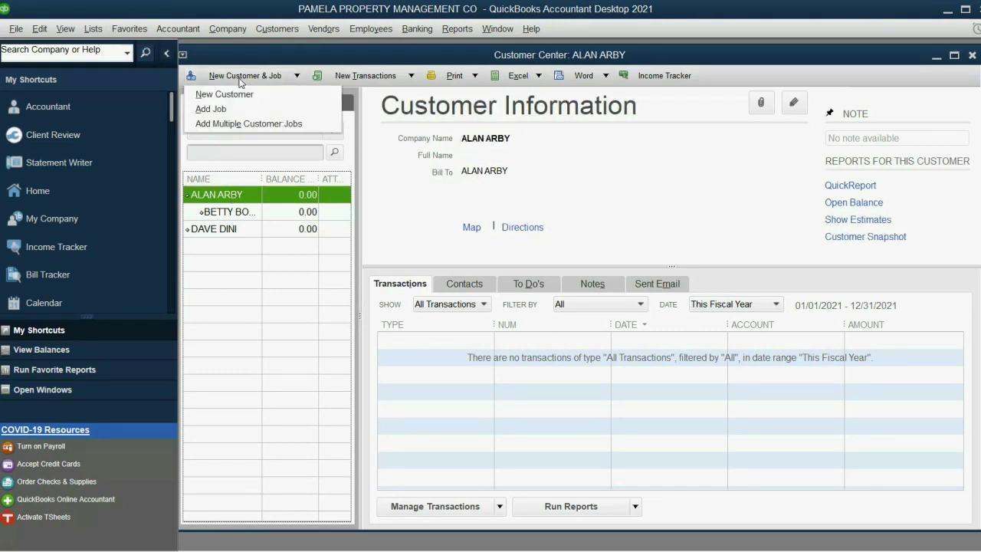
pyautogui.click(239, 110)
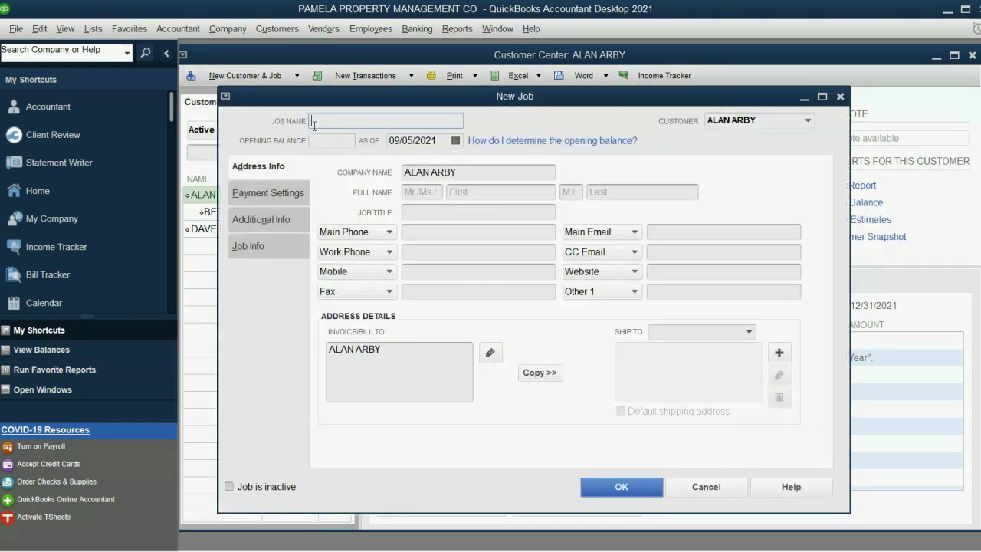
pyautogui.click(812, 122)
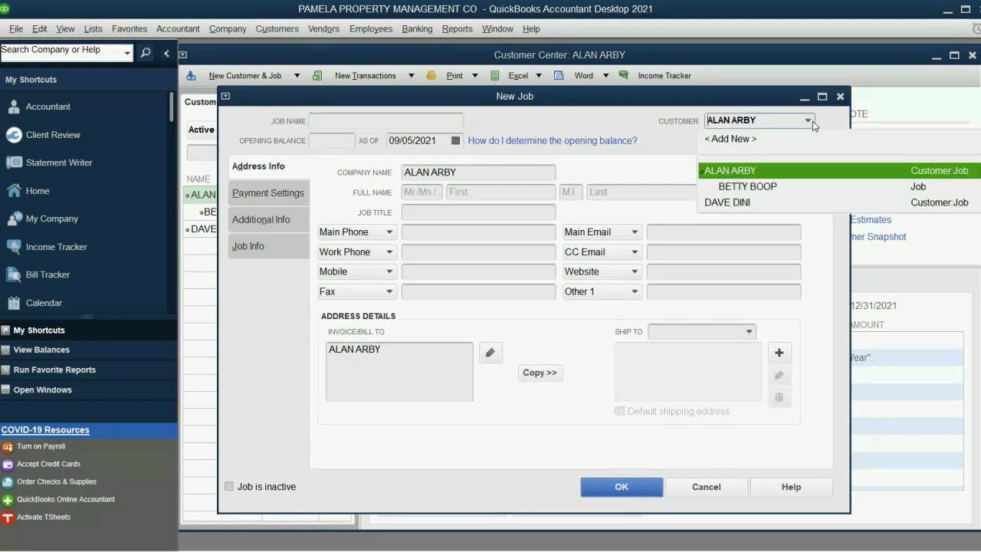
pyautogui.click(801, 170)
pyautogui.click(421, 120)
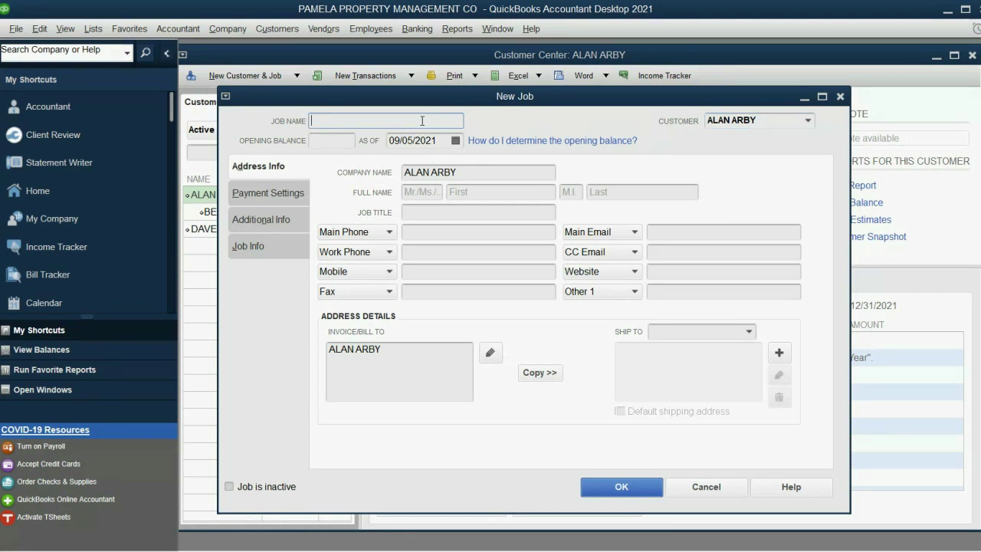
pyautogui.write('CANDY CHARLES')
pyautogui.click(633, 487)
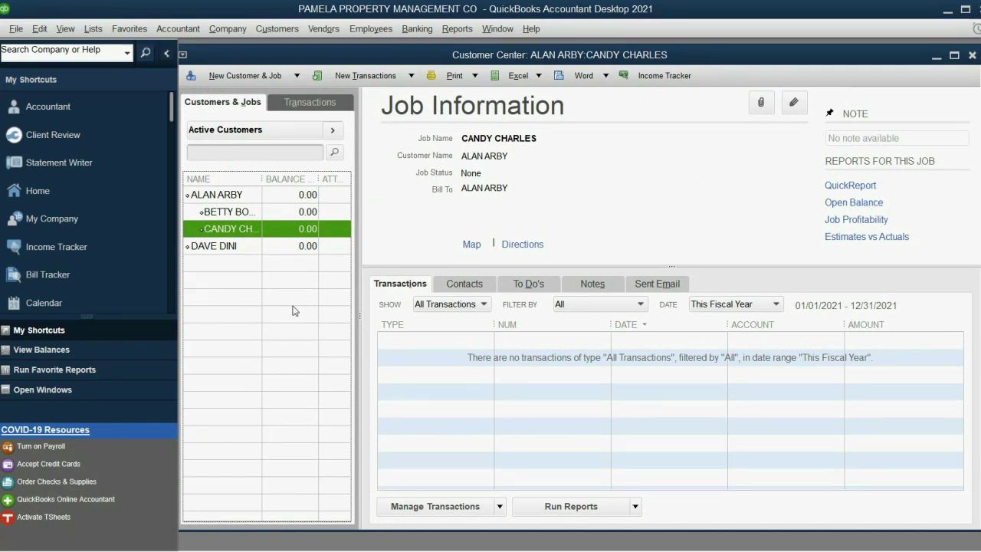
pyautogui.click(237, 246)
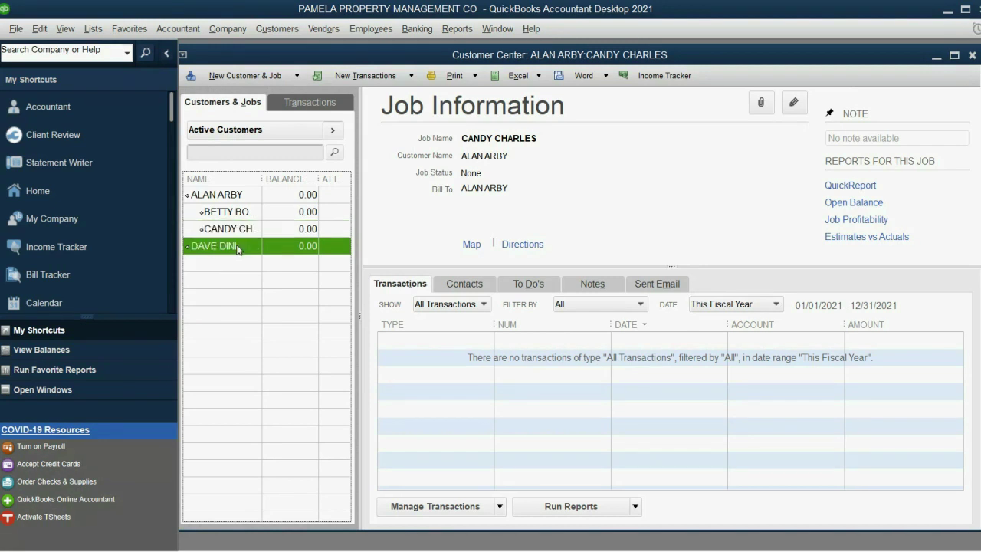
pyautogui.click(260, 76)
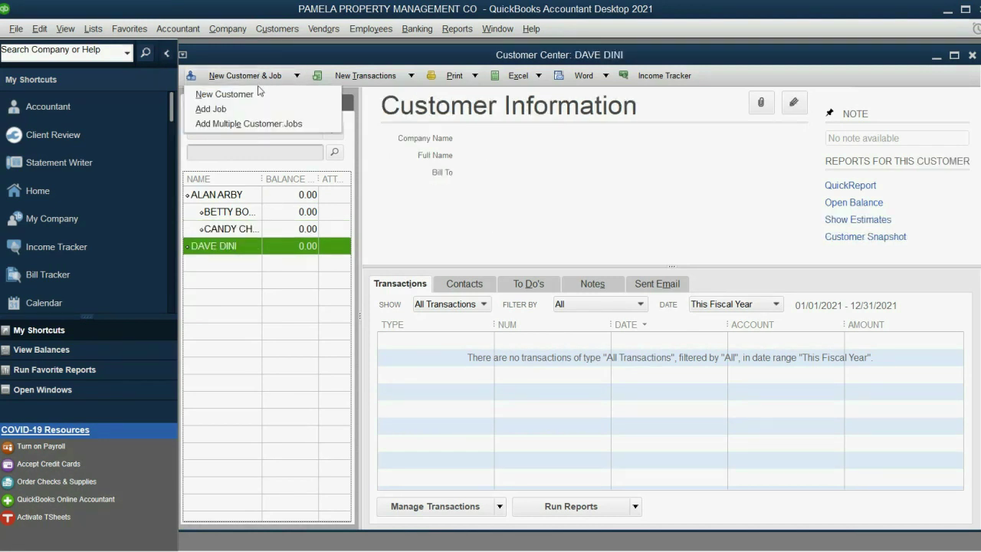
pyautogui.click(262, 109)
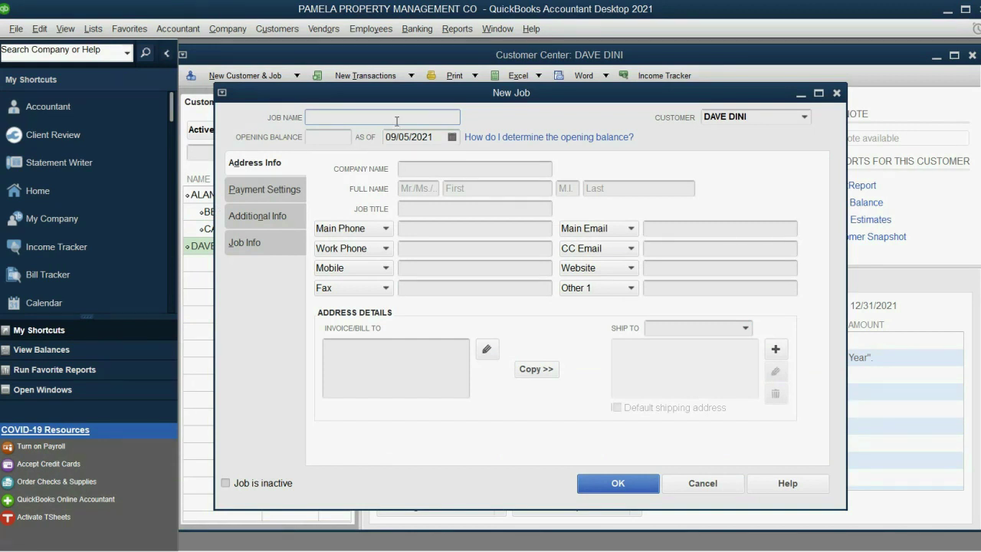
pyautogui.write('EDDY D')
pyautogui.press('BackSpace')
pyautogui.write('EDWARDS')
pyautogui.click(621, 476)
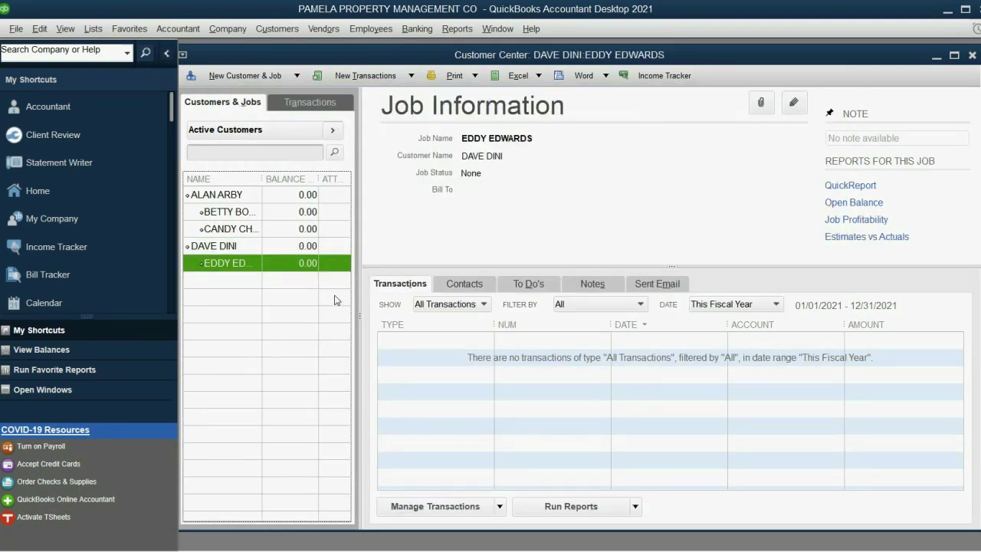
pyautogui.click(223, 247)
pyautogui.click(244, 77)
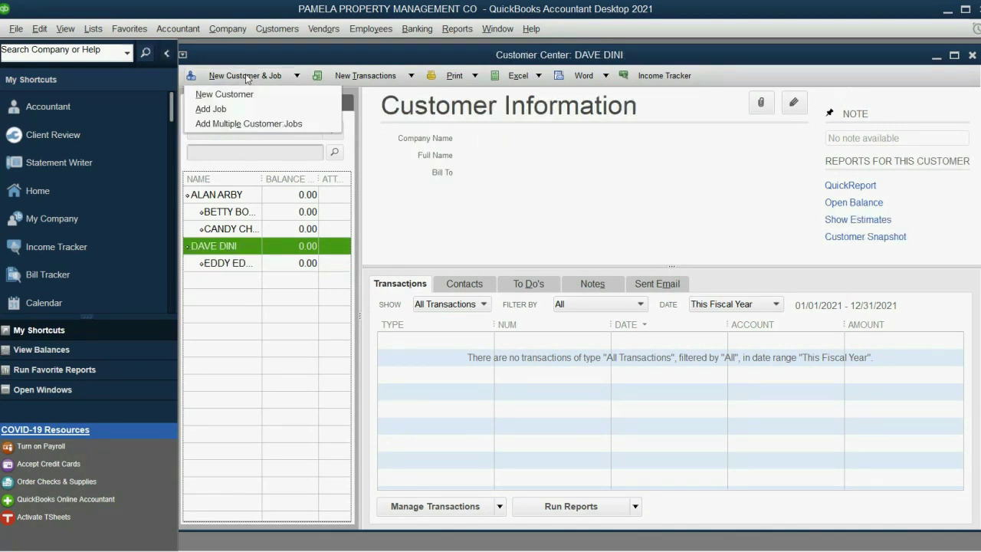
pyautogui.click(246, 111)
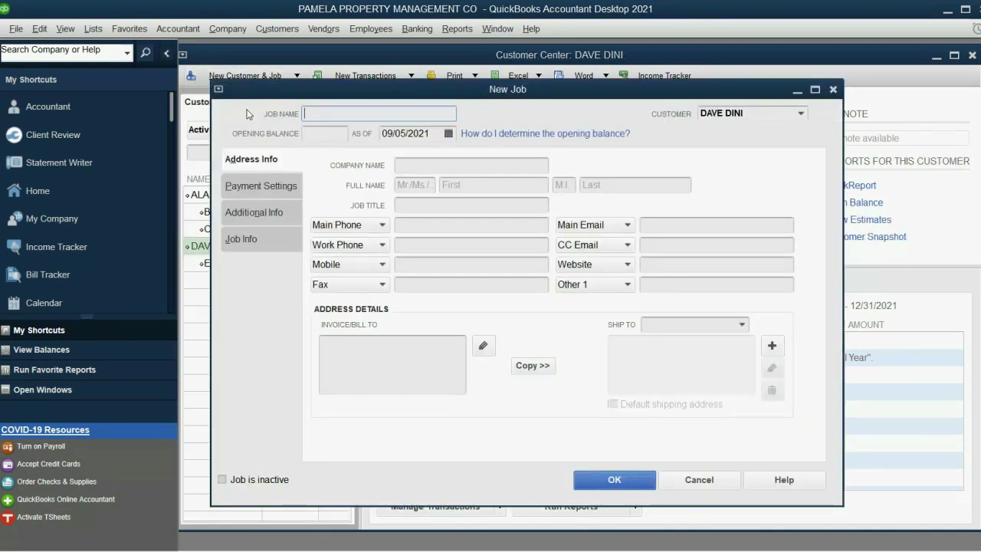
pyautogui.write('FREDDY FRODDA')
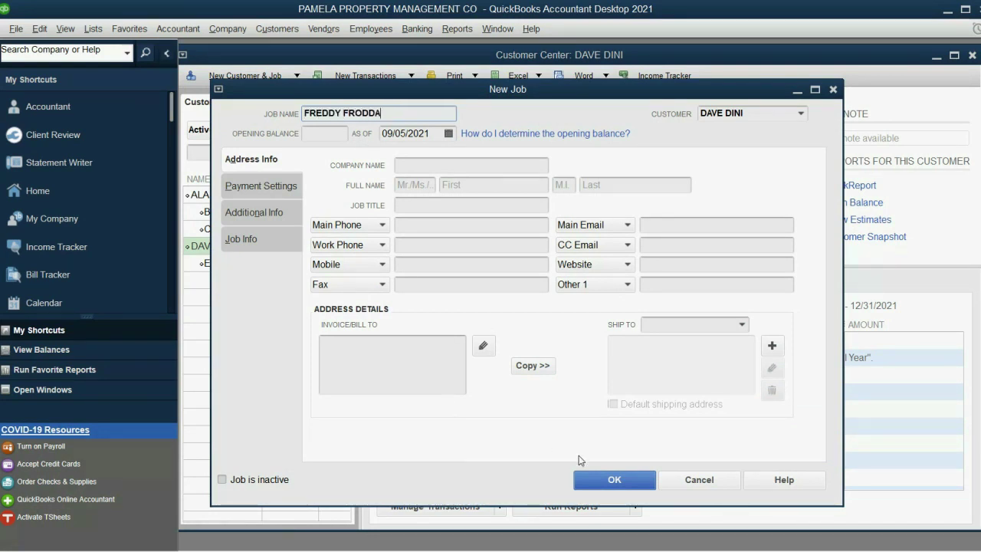
pyautogui.click(586, 478)
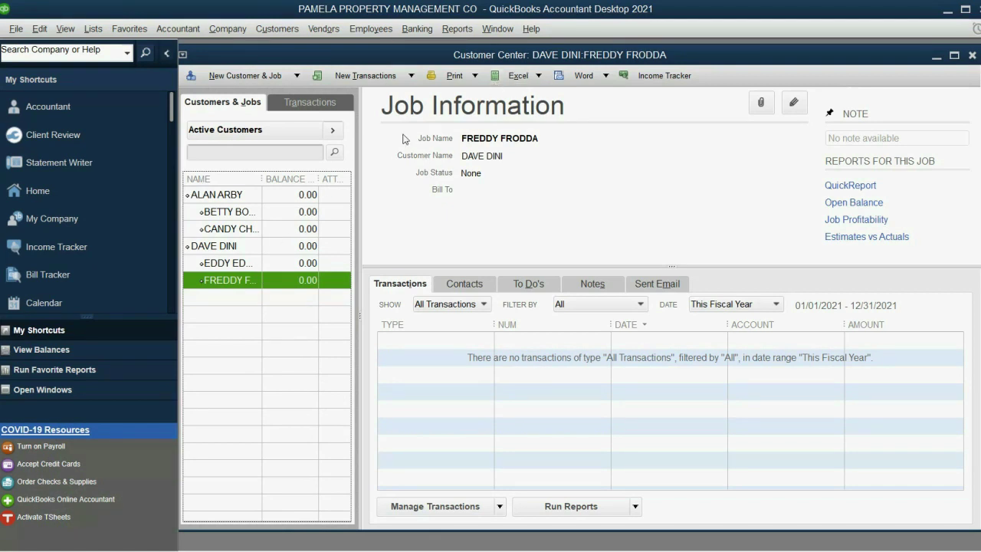
pyautogui.click(226, 214)
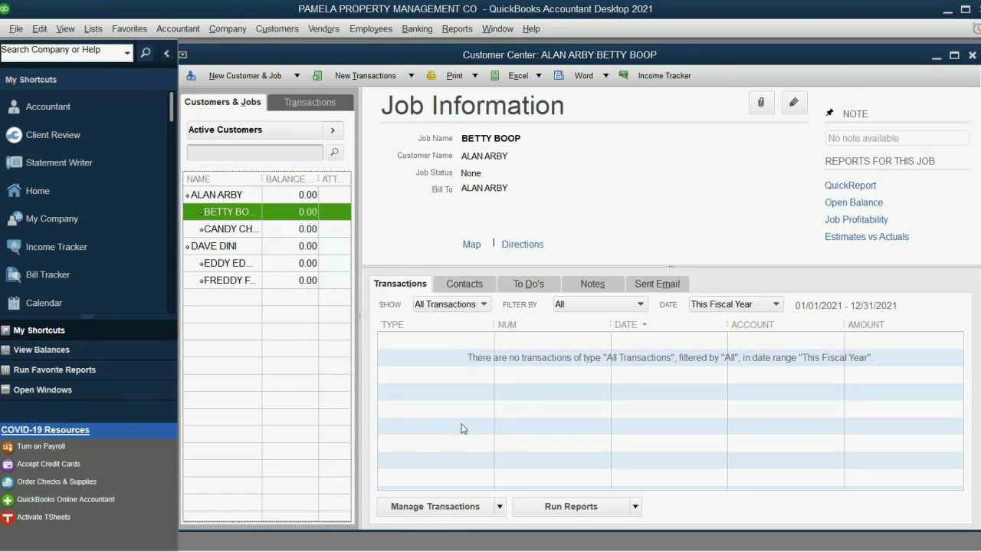
pyautogui.click(727, 306)
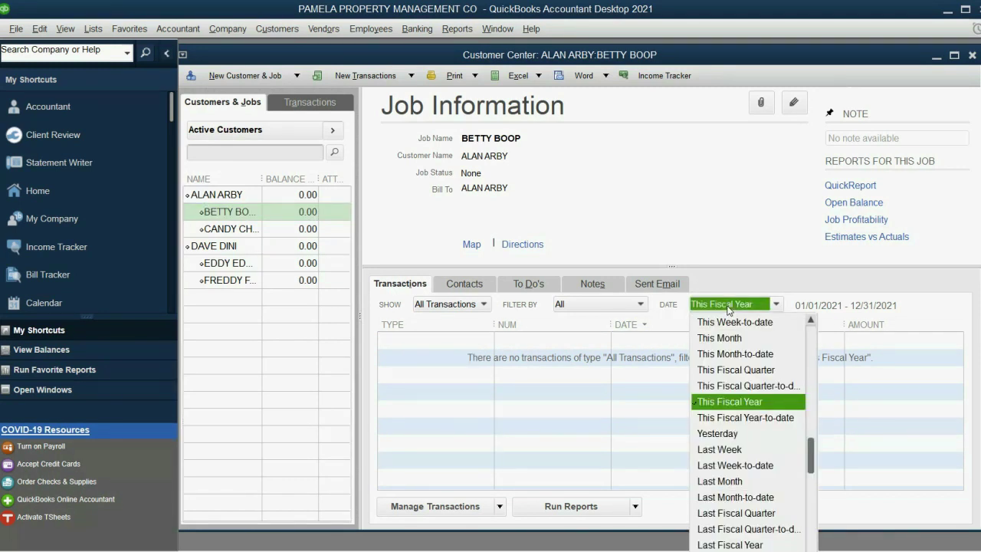
pyautogui.click(727, 309)
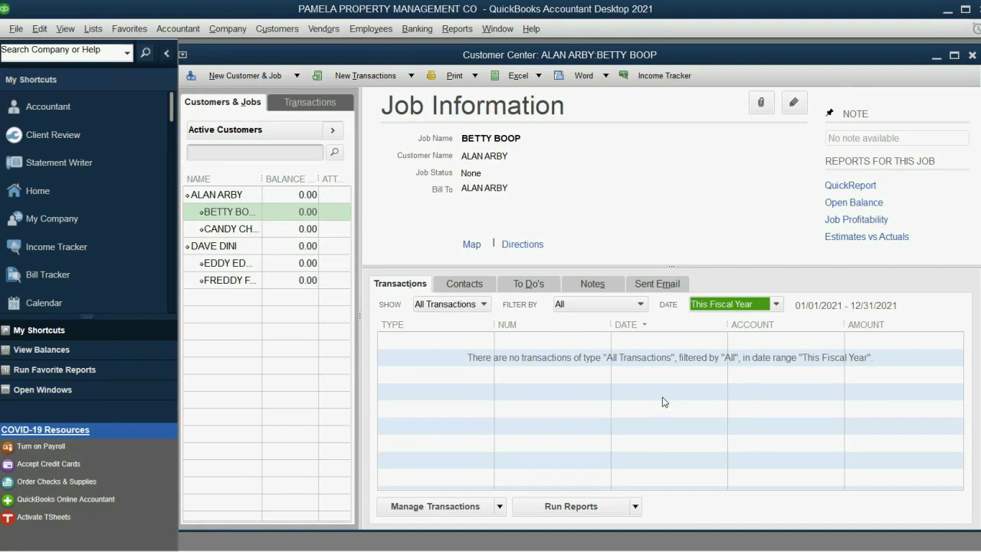